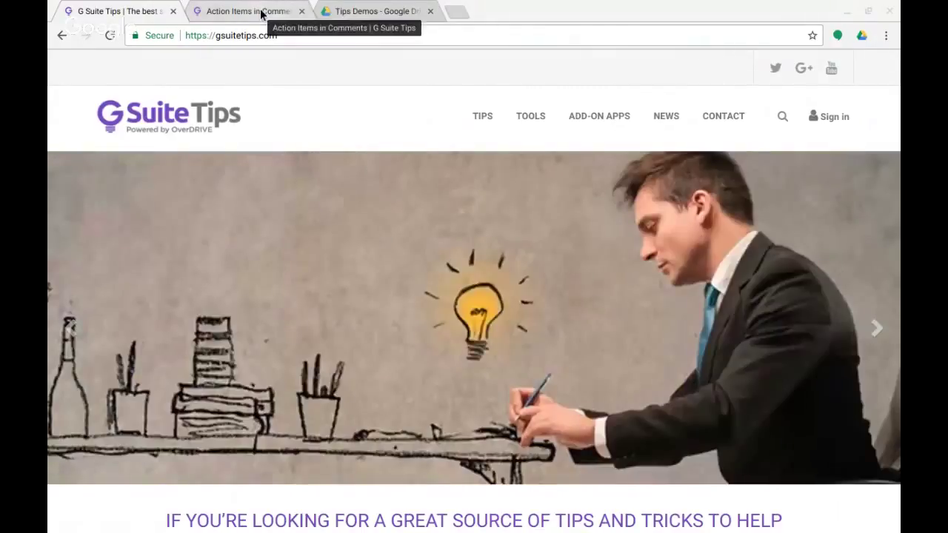
Read through the G Suite Tips 'Action Items in Comments' article
{"action": "left_click", "coordinate": [260, 12]}
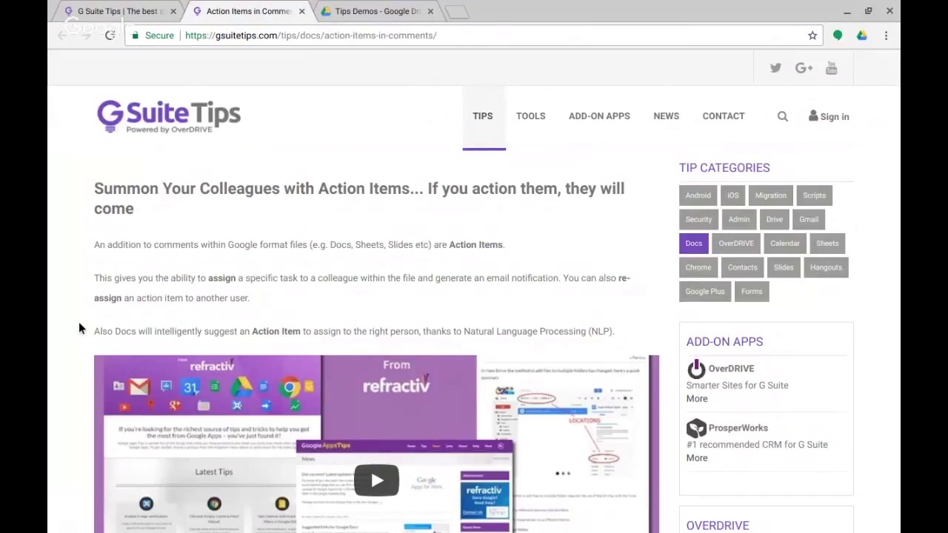
{"action": "scroll", "coordinate": [80, 328], "scroll_direction": "down", "scroll_amount": 15}
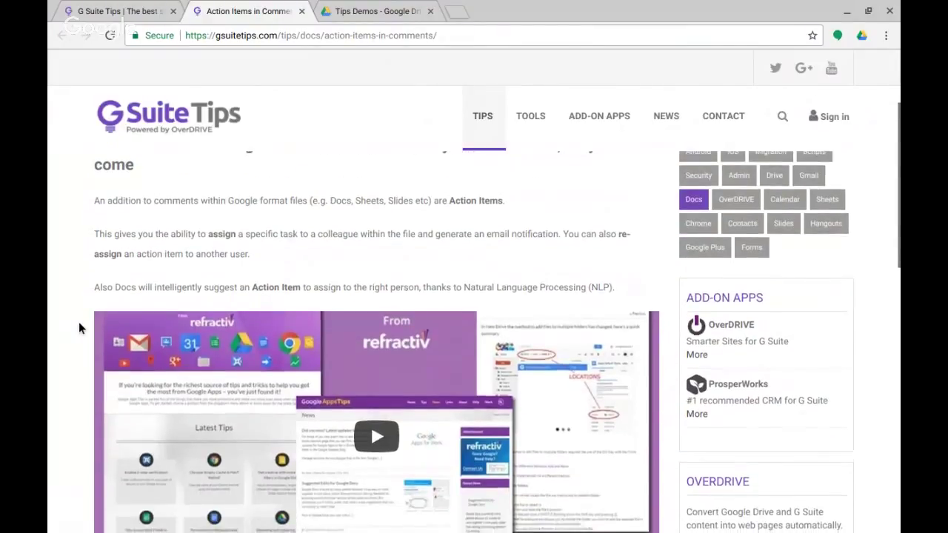
{"action": "scroll", "coordinate": [80, 328], "scroll_direction": "up", "scroll_amount": 5}
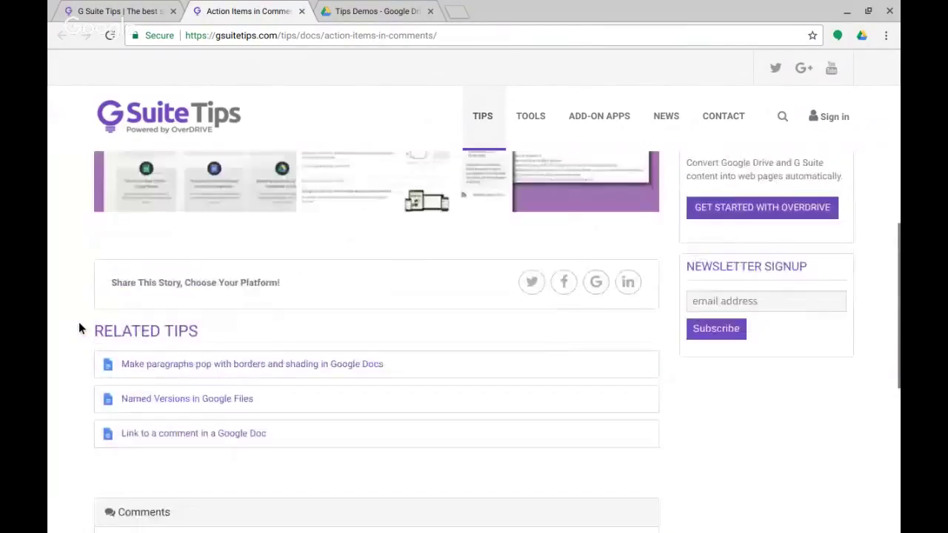
{"action": "scroll", "coordinate": [79, 321], "scroll_direction": "up", "scroll_amount": 2}
{"action": "scroll", "coordinate": [215, 144], "scroll_direction": "up", "scroll_amount": 3}
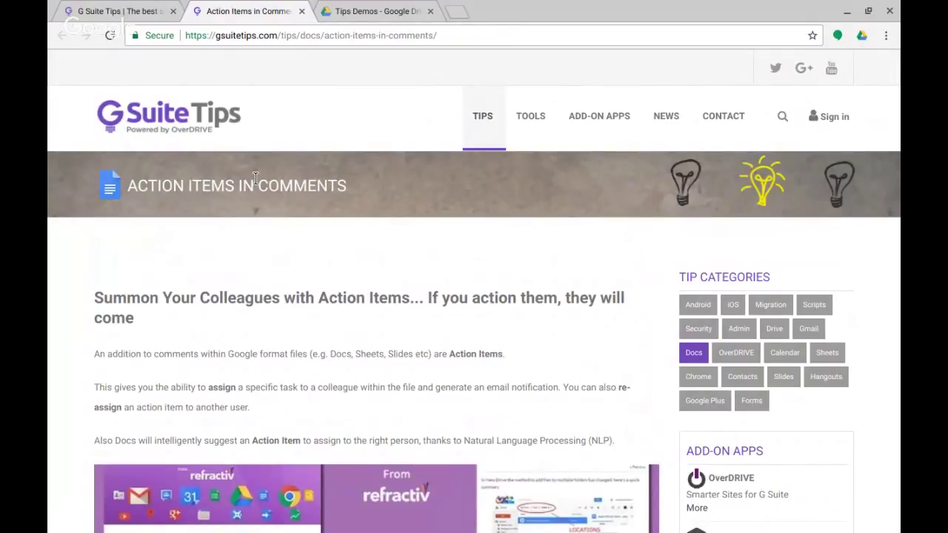
In Tips Demos, open the Assigned Tasks Demo folder and show the document's follow-up breakdown
{"action": "left_click", "coordinate": [364, 14]}
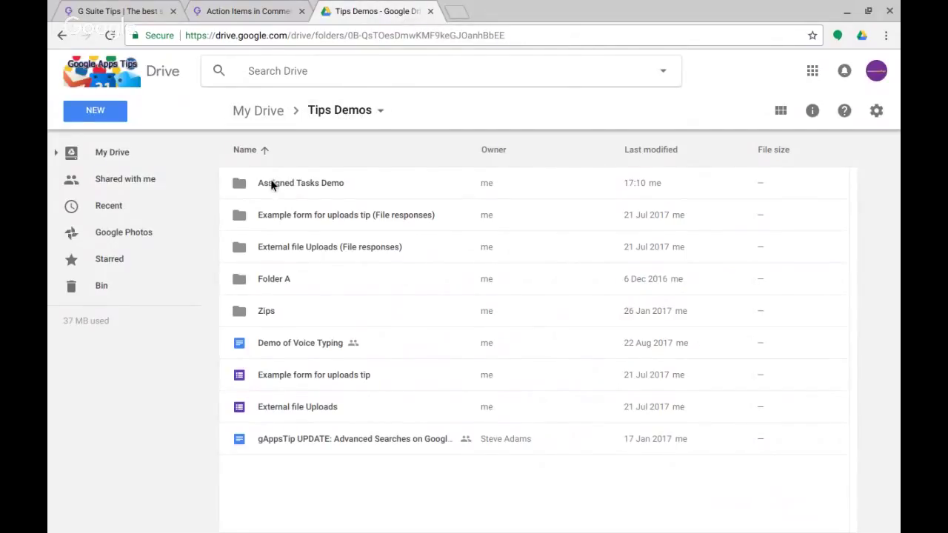
{"action": "double_click", "coordinate": [319, 183]}
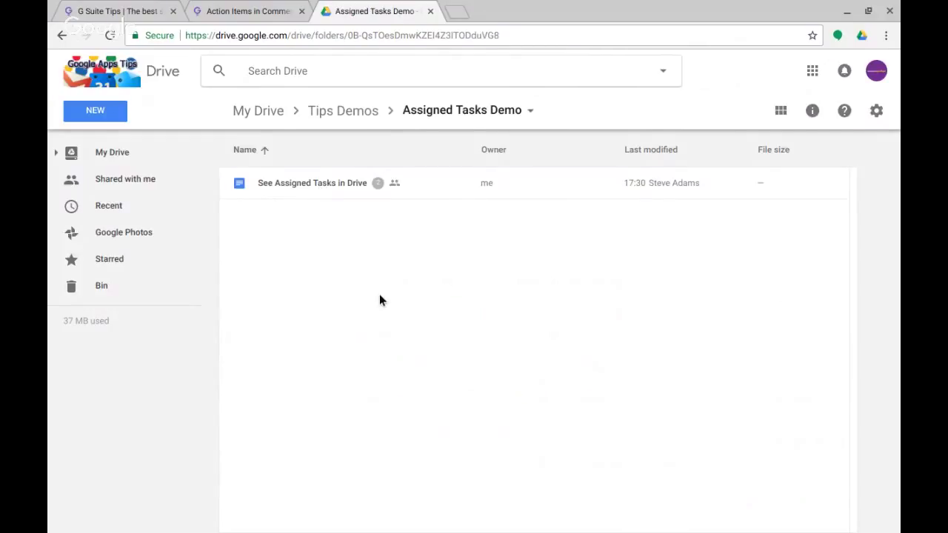
{"action": "left_click", "coordinate": [377, 183]}
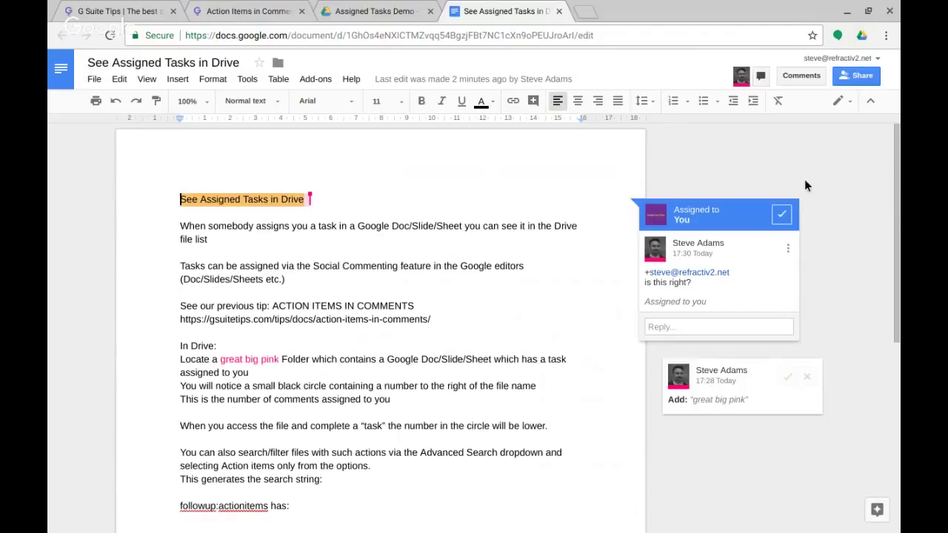
Bring the second account's document window forward and maximize it
{"action": "left_click", "coordinate": [869, 12]}
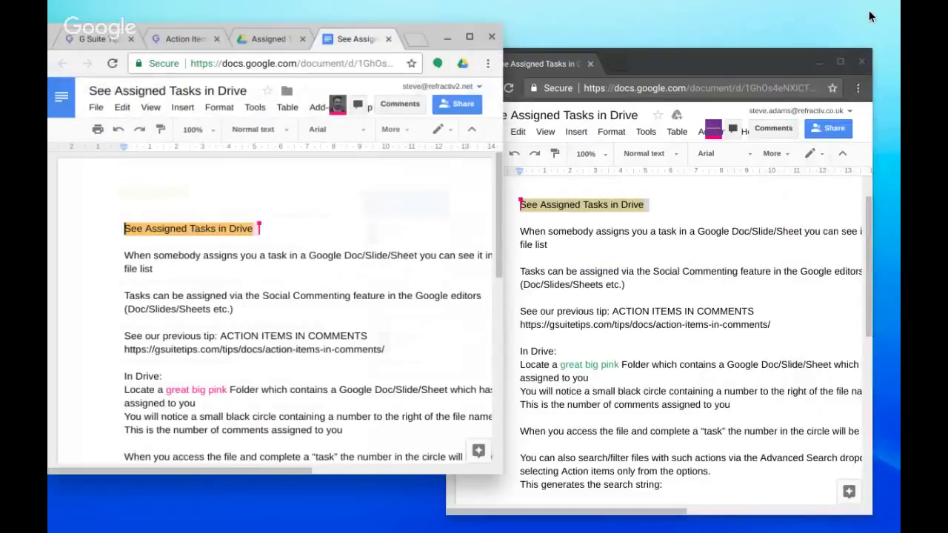
{"action": "left_click", "coordinate": [735, 60]}
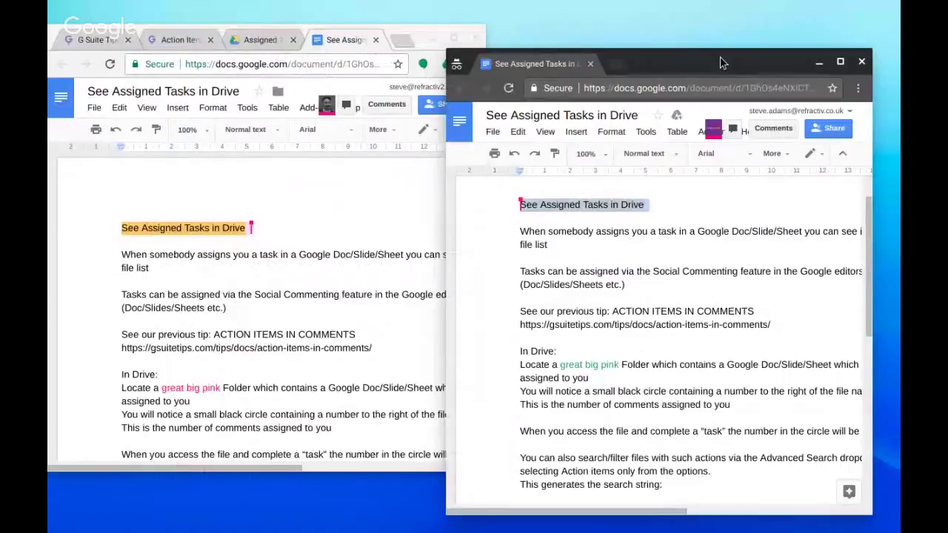
{"action": "double_click", "coordinate": [722, 61]}
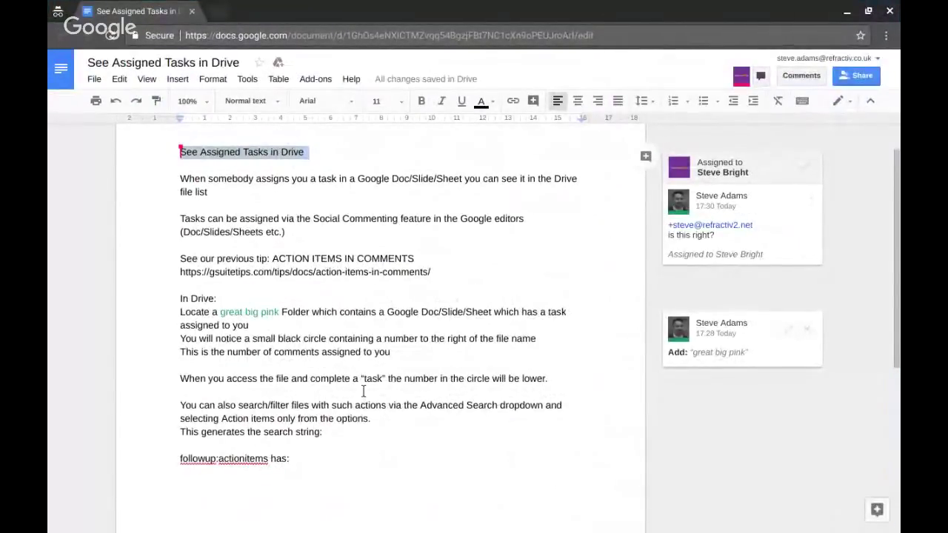
Comment 'pls r-check' on 'In Drive' with a +mention and assign it to that colleague
{"action": "left_click", "coordinate": [363, 391]}
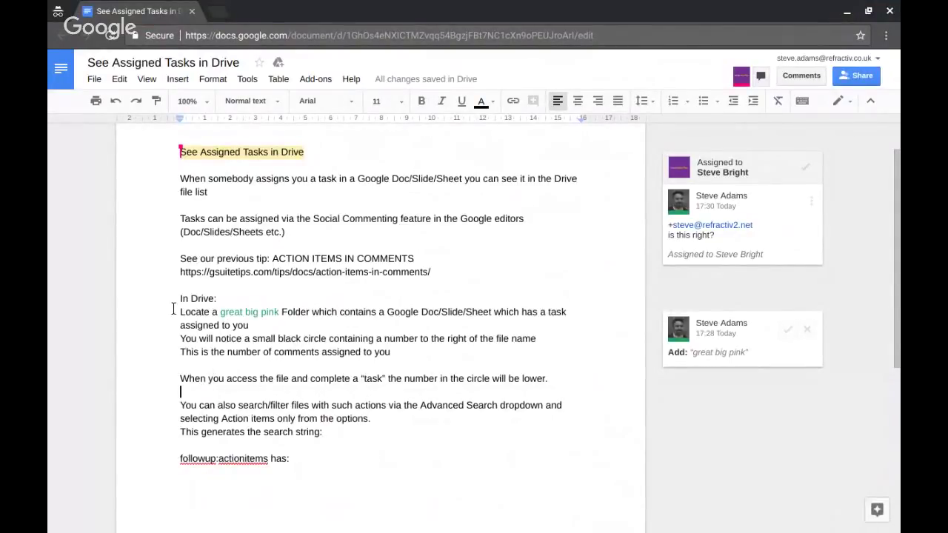
{"action": "left_click_drag", "start_coordinate": [181, 298], "coordinate": [212, 298]}
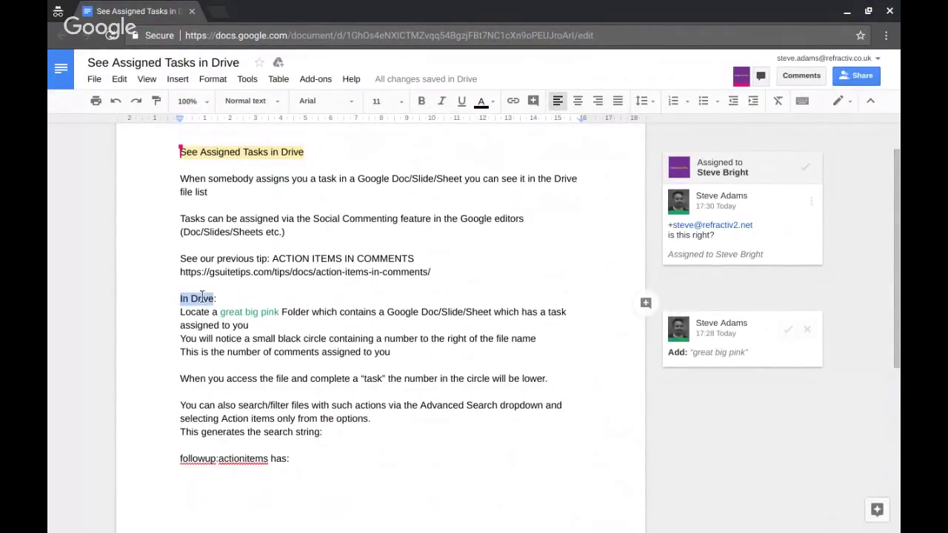
{"action": "left_click", "coordinate": [646, 304]}
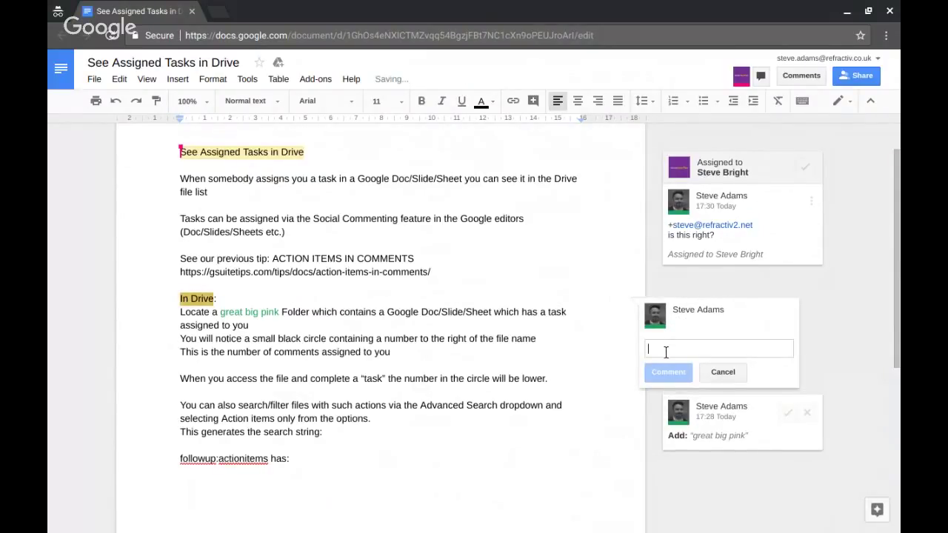
{"action": "key", "text": "ctrl+v"}
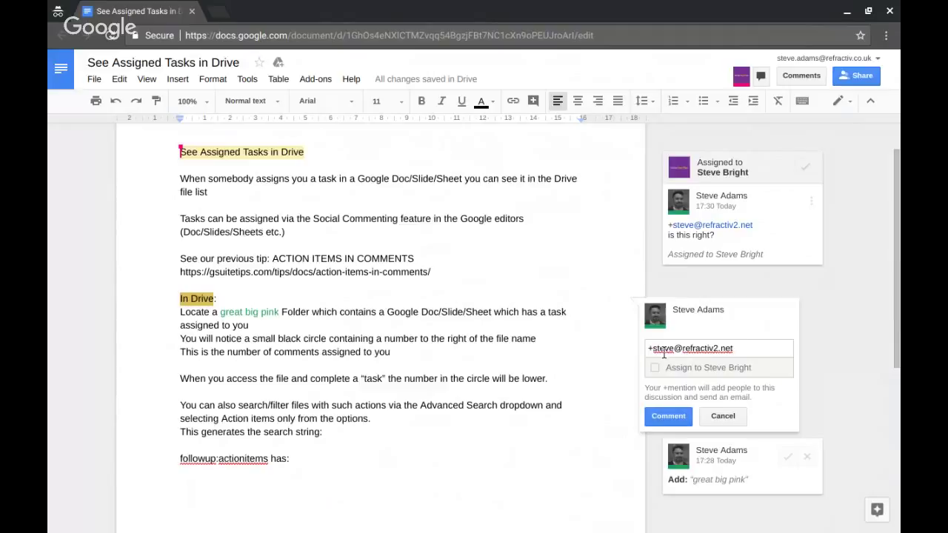
{"action": "key", "text": "Return"}
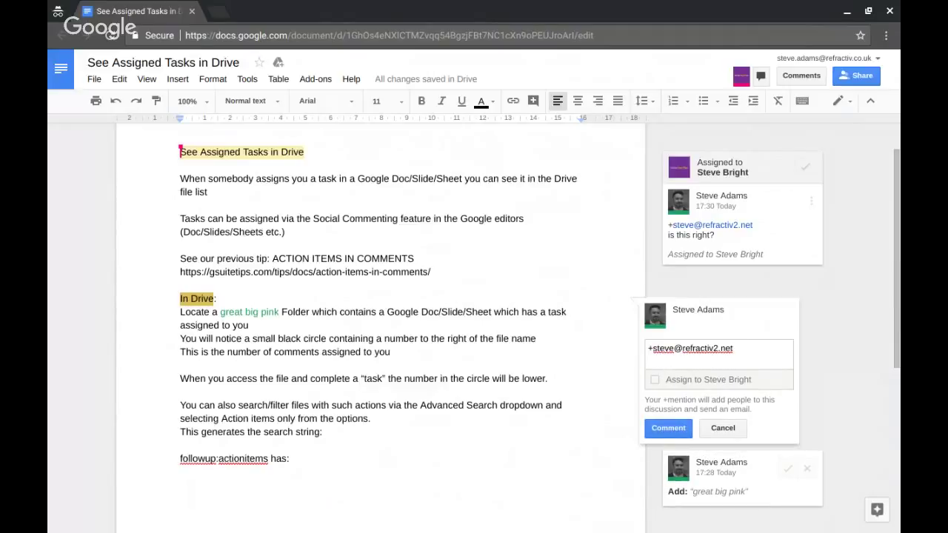
{"action": "type", "text": "pls r-check"}
{"action": "left_click", "coordinate": [686, 383]}
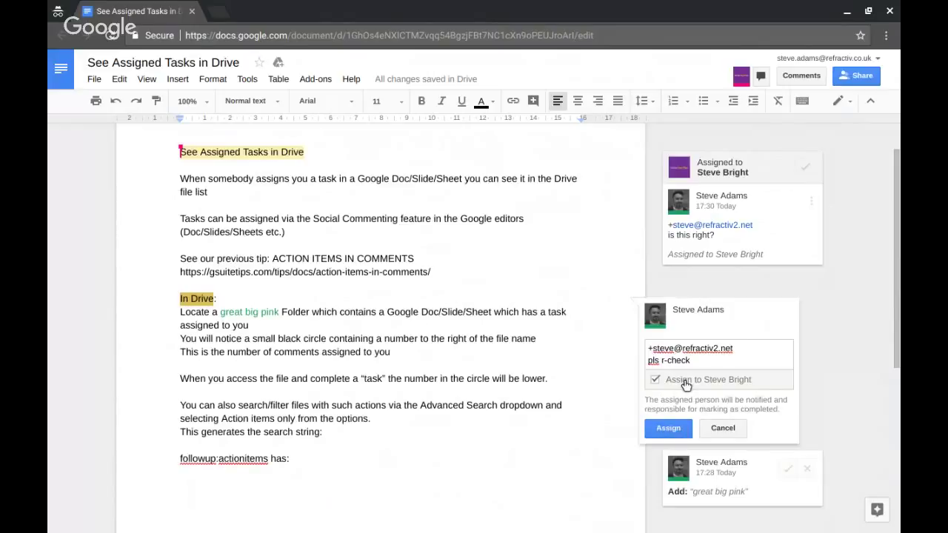
{"action": "left_click", "coordinate": [670, 428]}
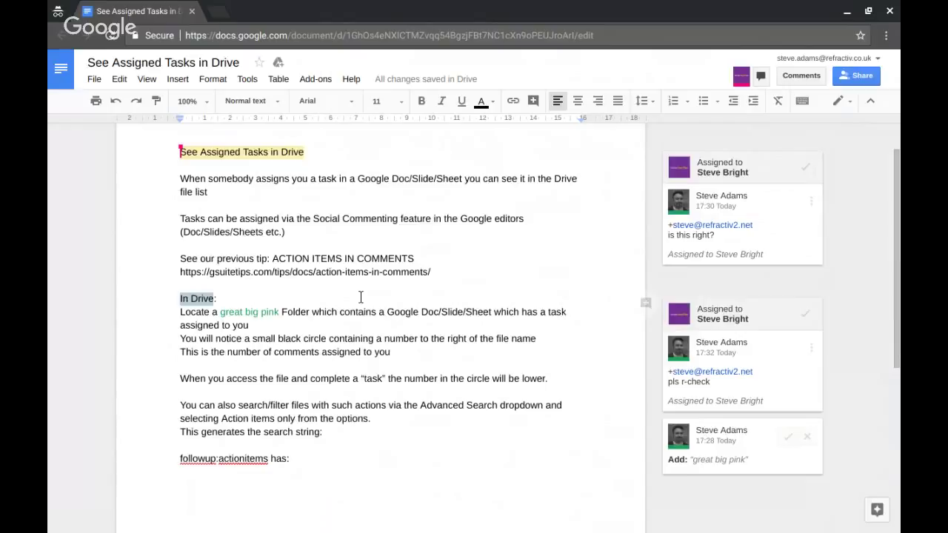
Add a +mention comment on the 'Tasks can be assigned…' paragraph, assigned to the same colleague
{"action": "triple_click", "coordinate": [194, 220]}
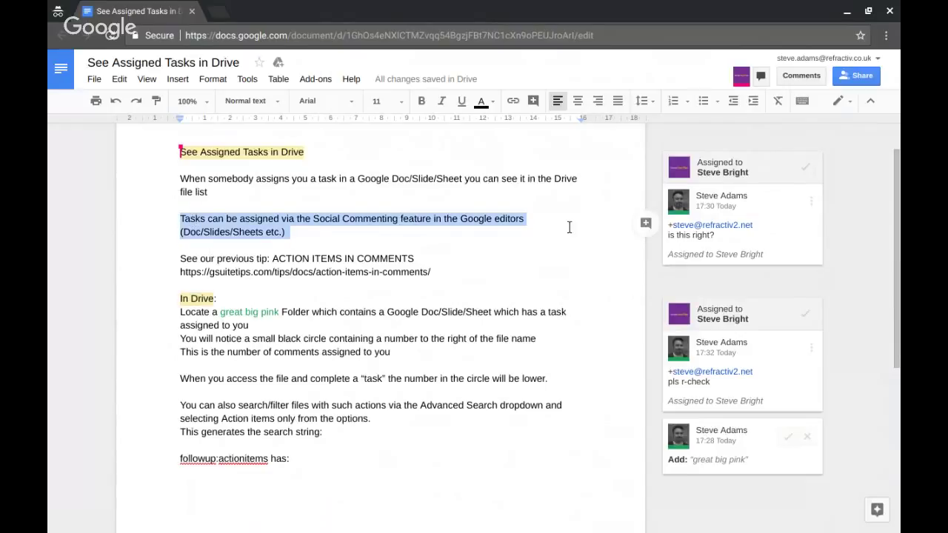
{"action": "left_click", "coordinate": [645, 222]}
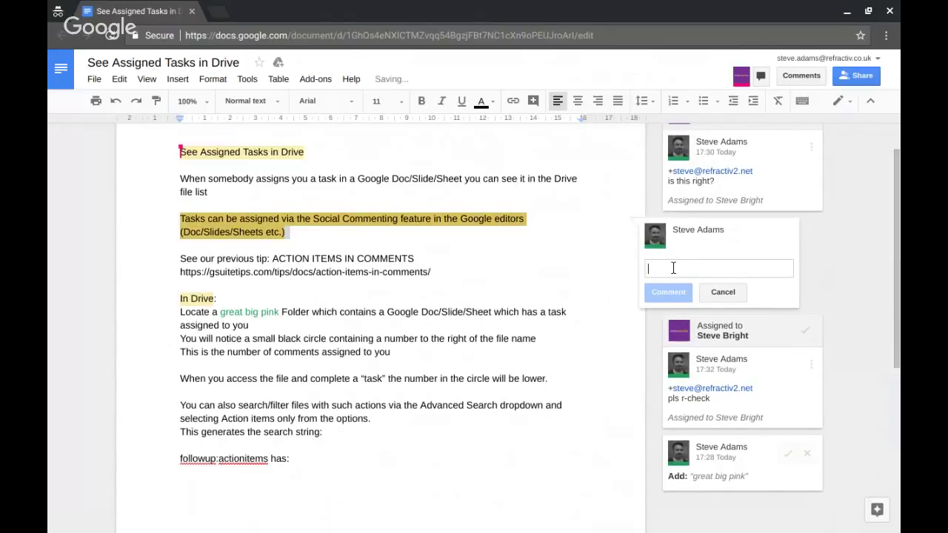
{"action": "key", "text": "ctrl+v"}
{"action": "left_click", "coordinate": [703, 287]}
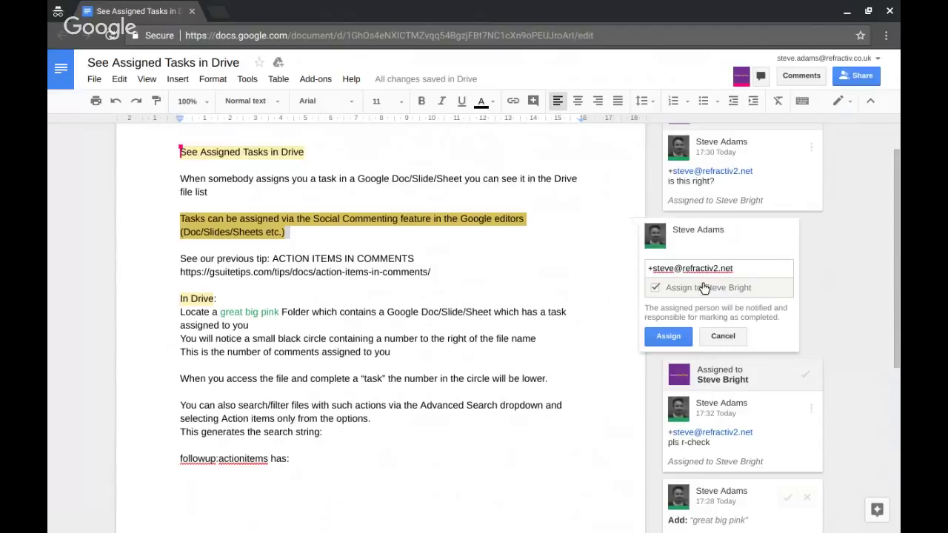
{"action": "left_click", "coordinate": [664, 336]}
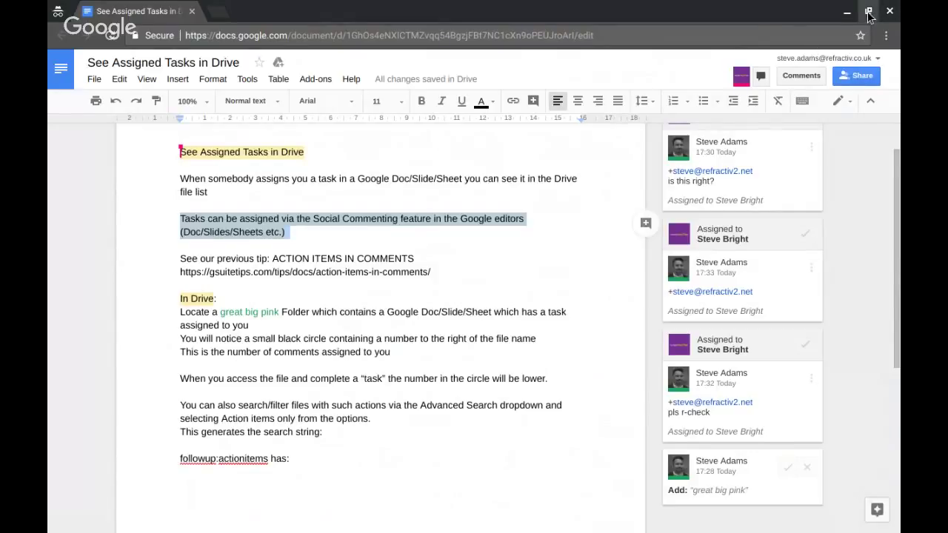
Bring the first account's Docs window back and maximize it
{"action": "left_click", "coordinate": [867, 12]}
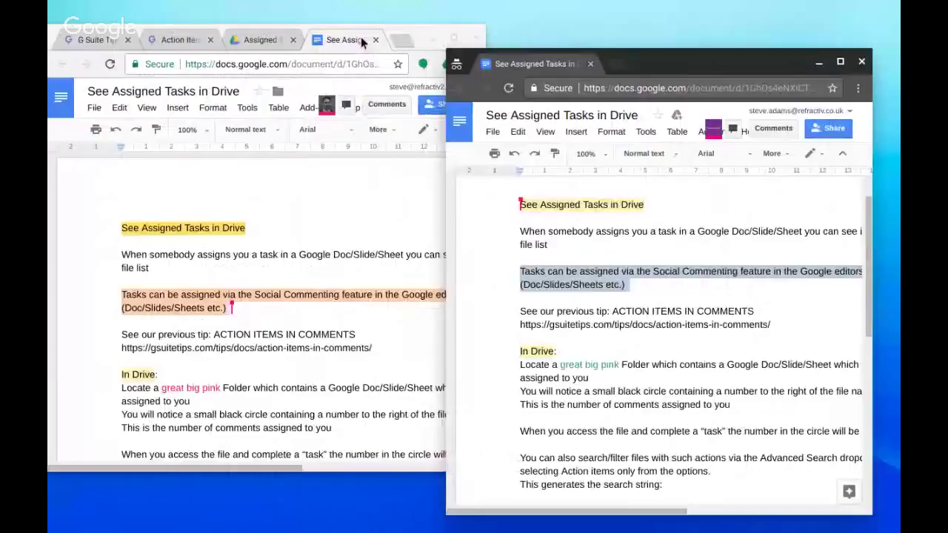
{"action": "left_click", "coordinate": [428, 30]}
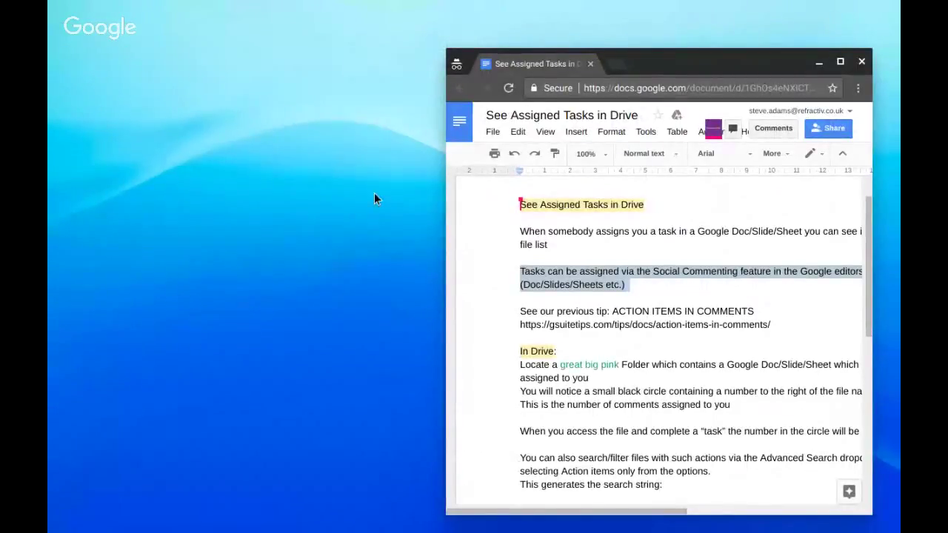
{"action": "key", "text": "alt+Tab"}
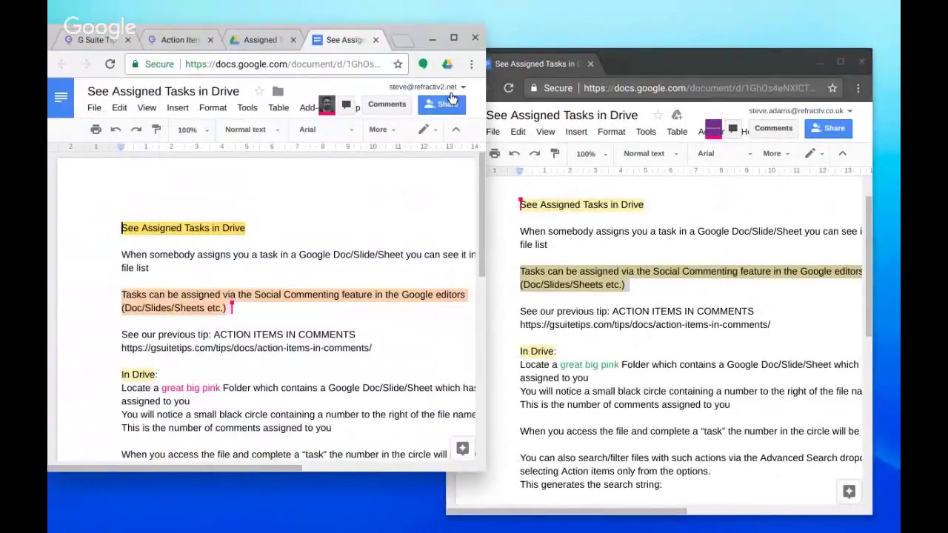
{"action": "left_click", "coordinate": [454, 39]}
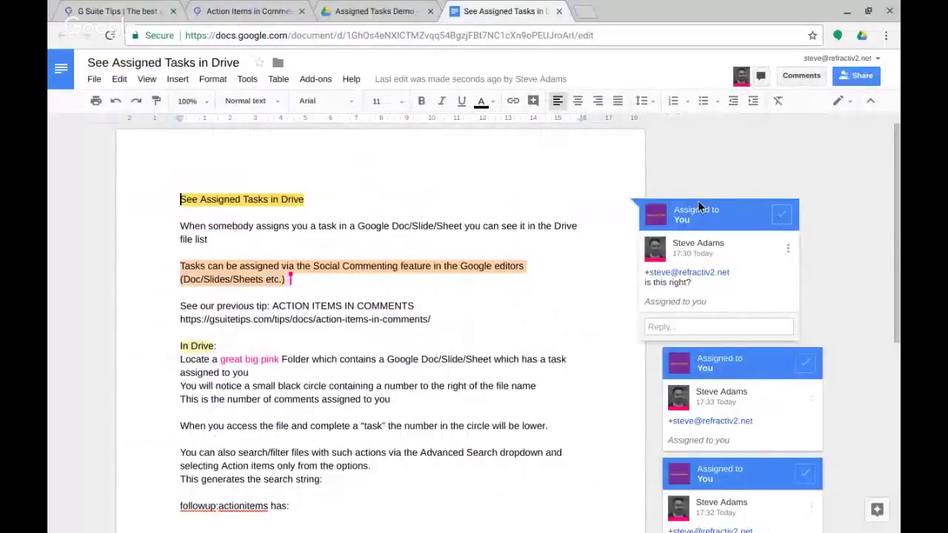
Close the document, view its follow-up breakdown in the folder, then go up to My Drive
{"action": "left_click", "coordinate": [558, 12]}
{"action": "left_click", "coordinate": [322, 304]}
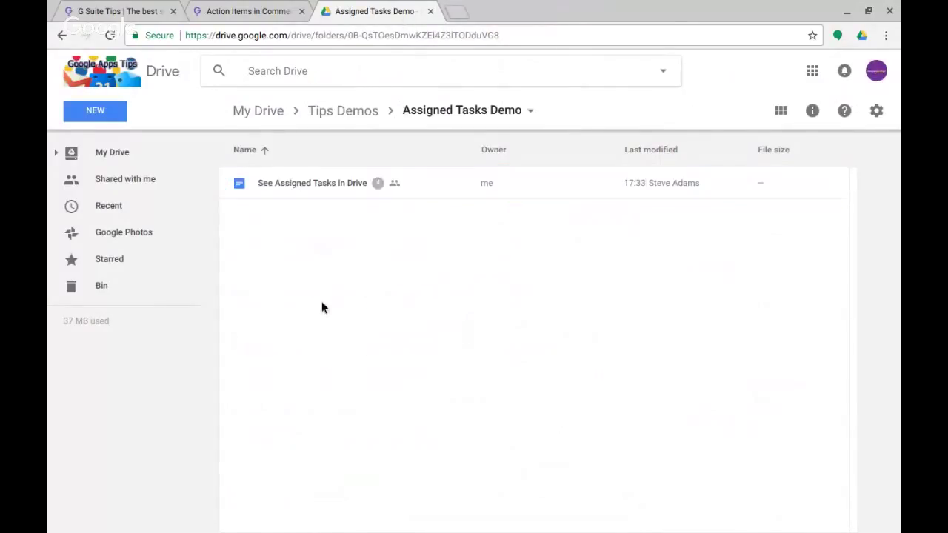
{"action": "left_click", "coordinate": [376, 183]}
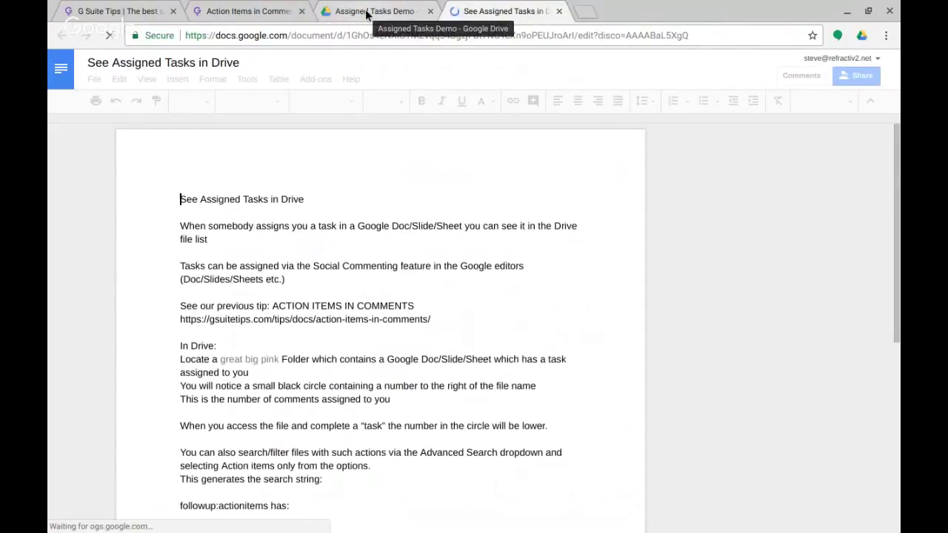
{"action": "left_click", "coordinate": [366, 12]}
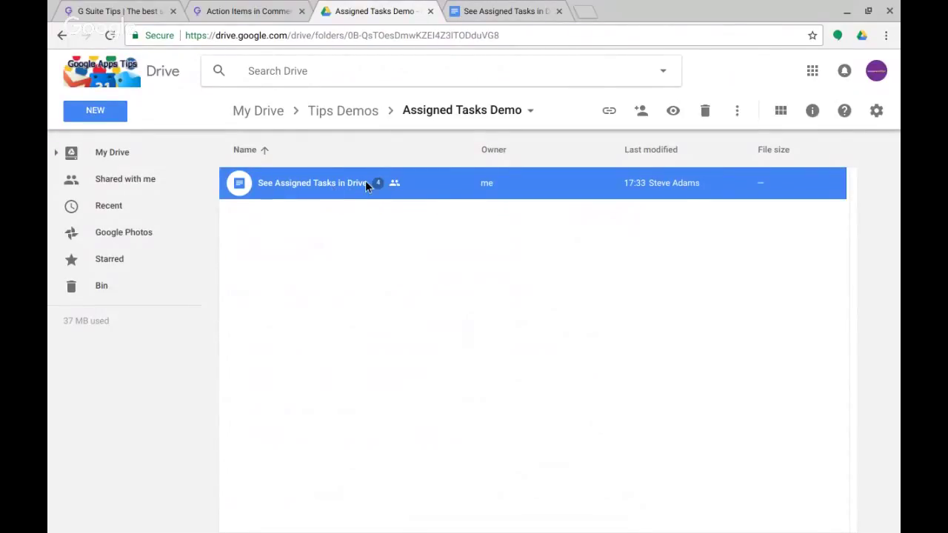
{"action": "left_click", "coordinate": [259, 110]}
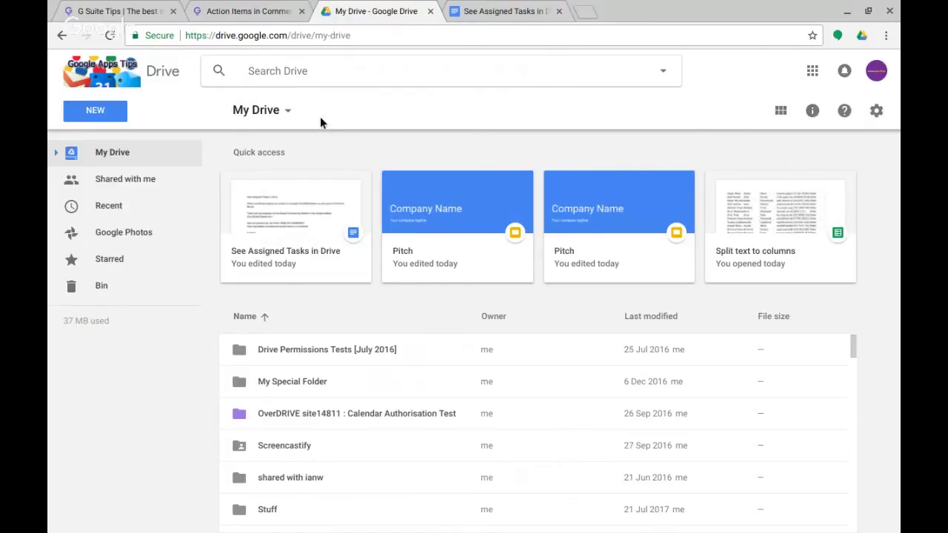
Search for files with any follow-up, finding See Assigned Tasks in Drive and Pitch
{"action": "left_click", "coordinate": [663, 71]}
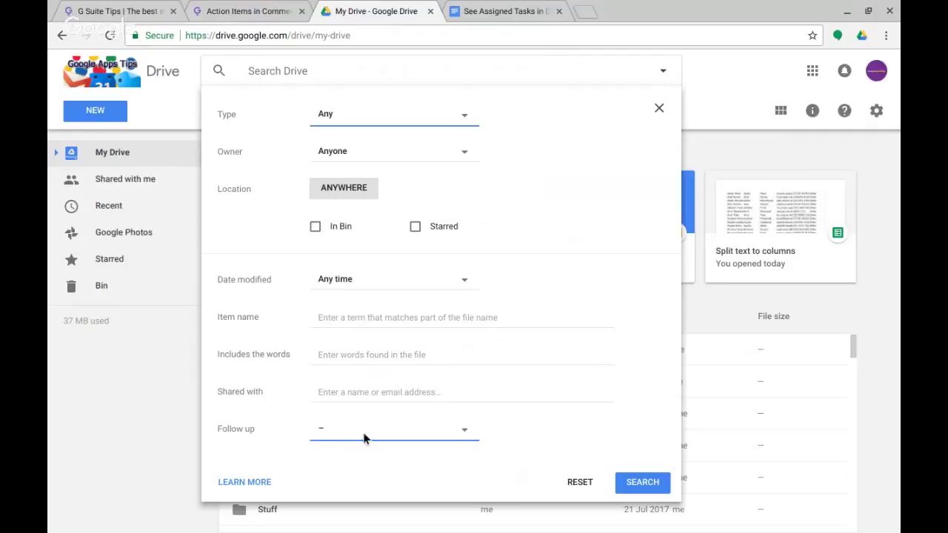
{"action": "left_click", "coordinate": [463, 433]}
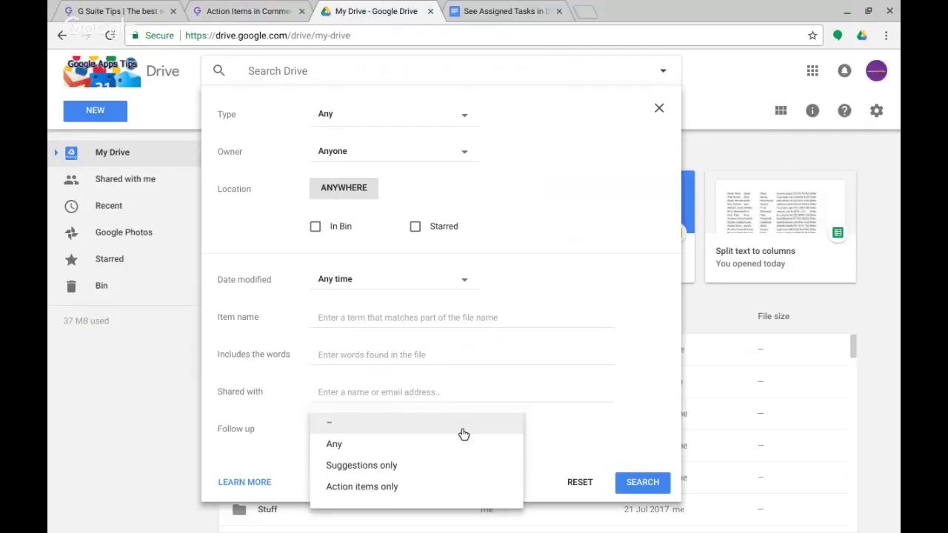
{"action": "left_click", "coordinate": [334, 453]}
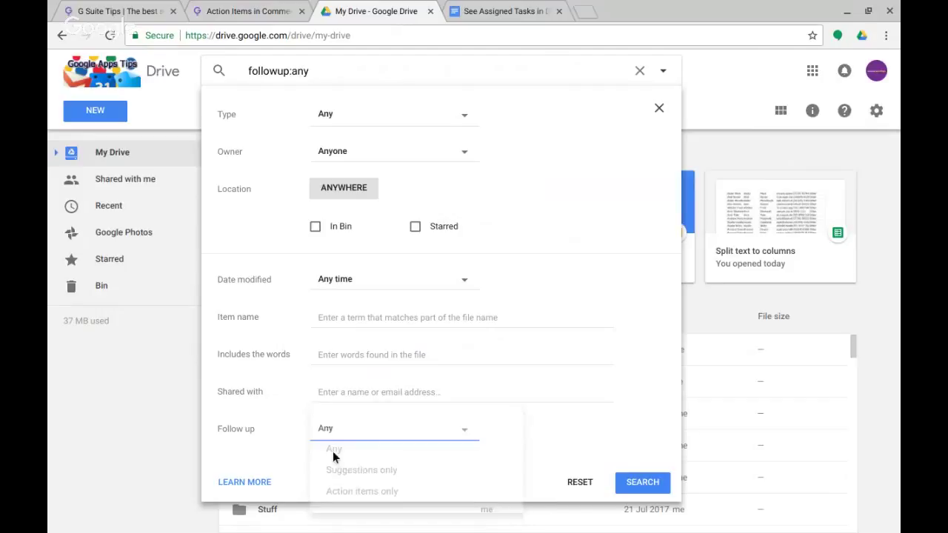
{"action": "left_click", "coordinate": [644, 483]}
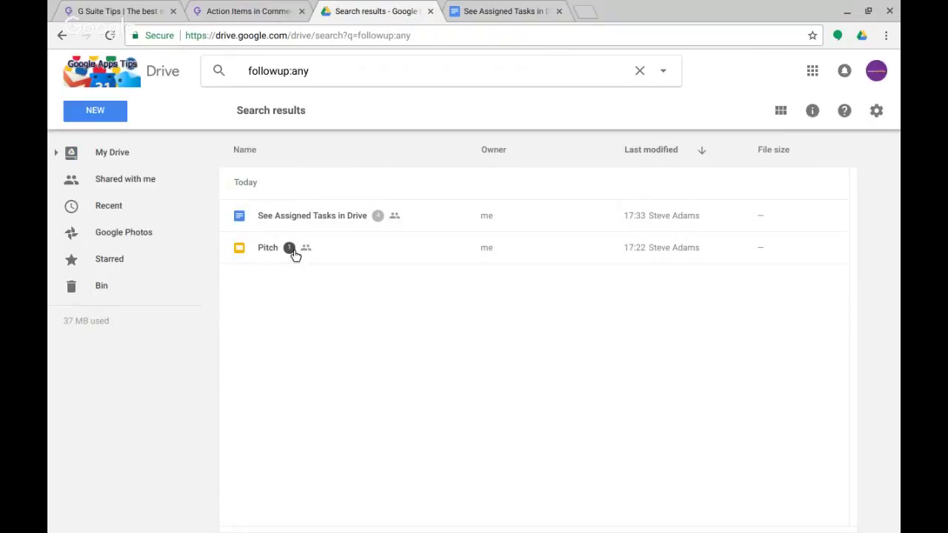
{"action": "mouse_move", "coordinate": [290, 249]}
{"action": "mouse_move", "coordinate": [379, 216]}
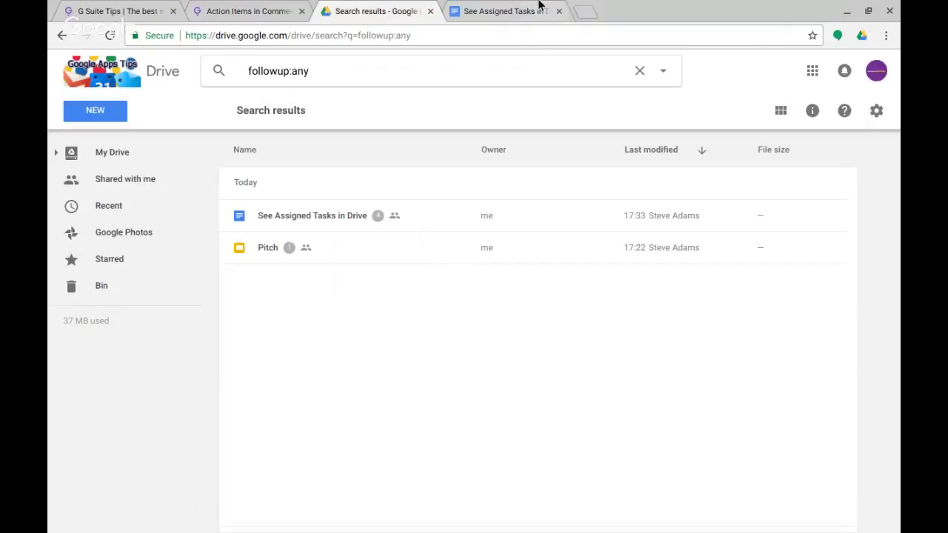
{"action": "left_click", "coordinate": [518, 11]}
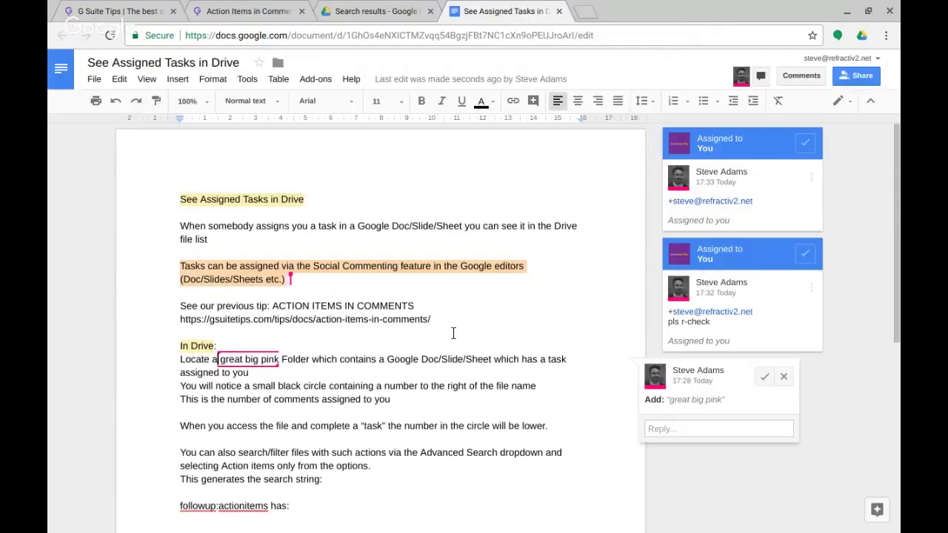
Resolve the first assigned comment and accept the 'great big pink' suggestion
{"action": "left_click", "coordinate": [800, 147]}
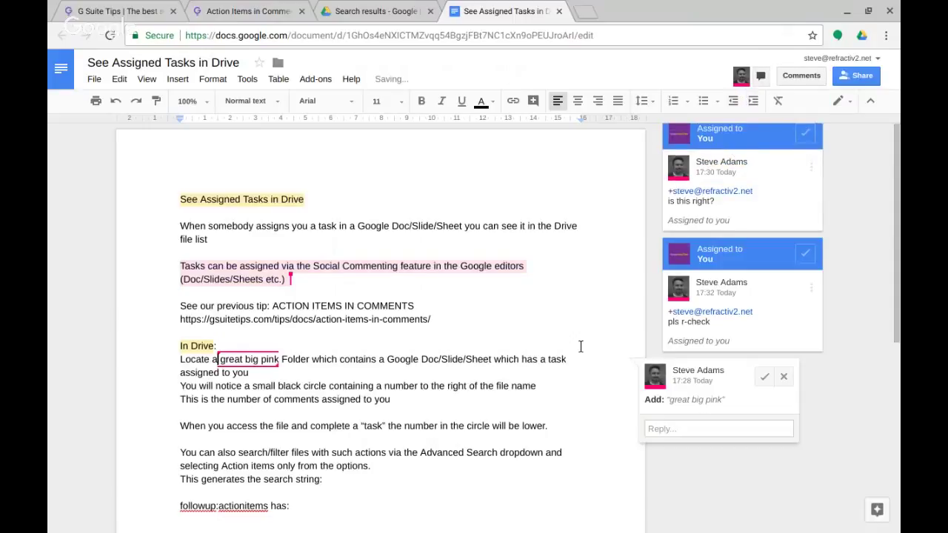
{"action": "left_click", "coordinate": [763, 379]}
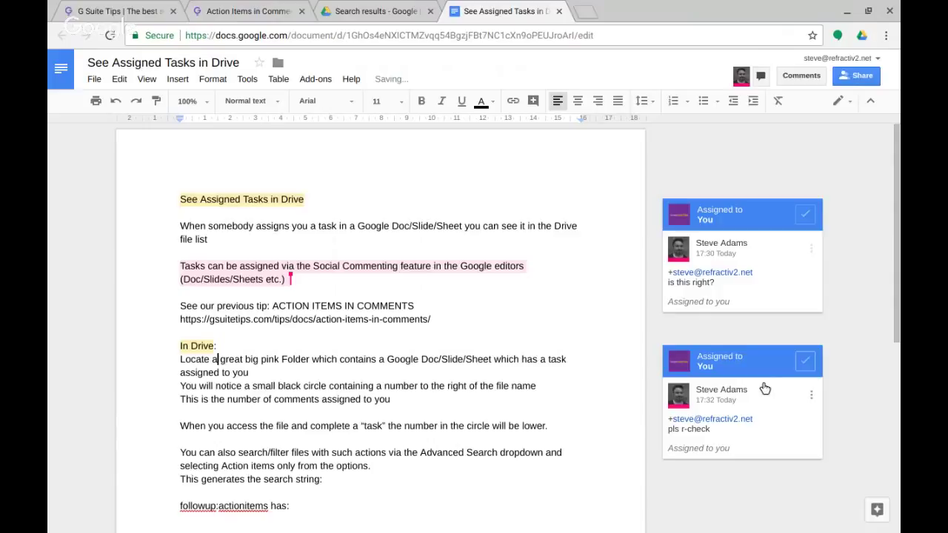
{"action": "left_click", "coordinate": [365, 12]}
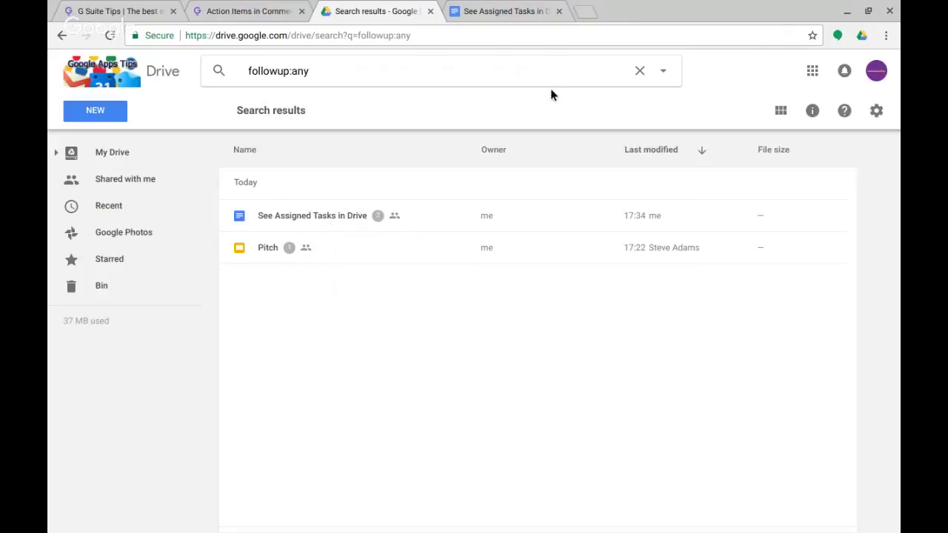
Search for files with suggestions only, which returns no results
{"action": "left_click", "coordinate": [662, 72]}
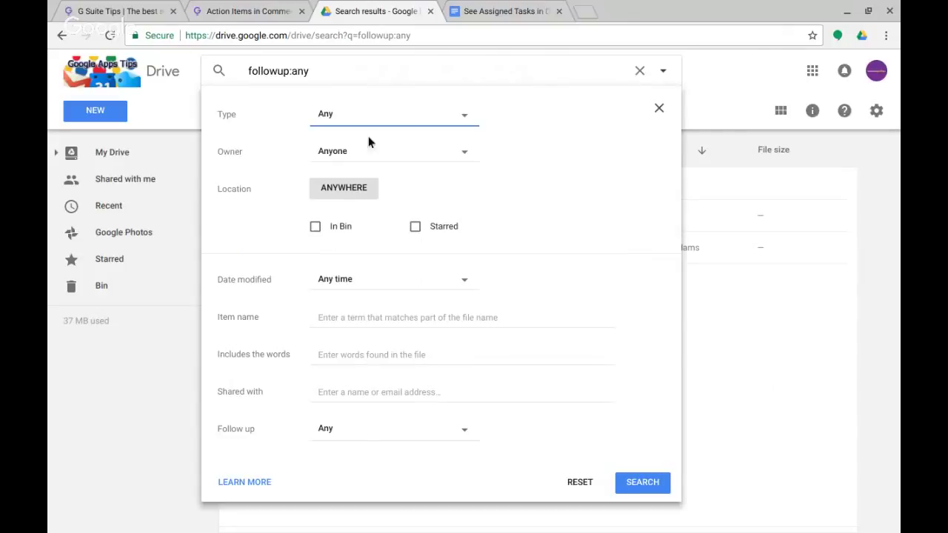
{"action": "left_click", "coordinate": [362, 431]}
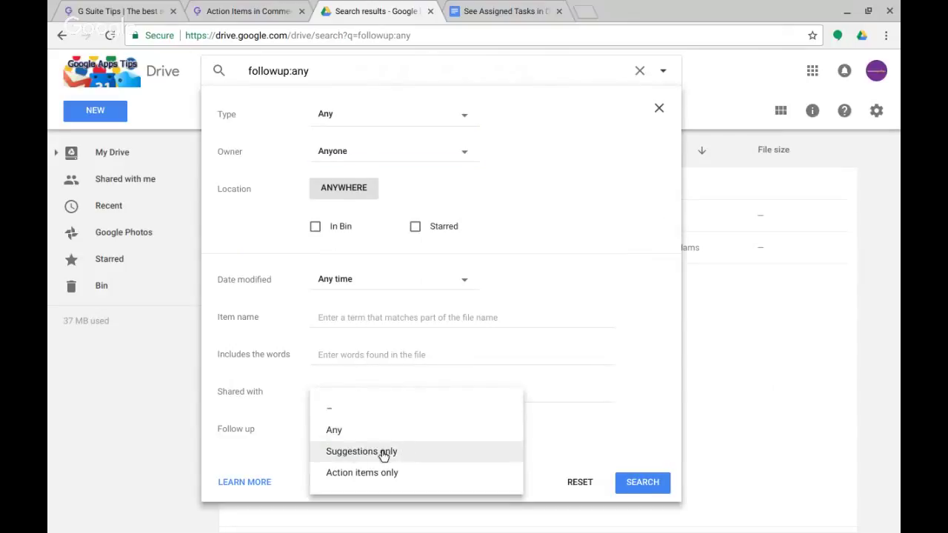
{"action": "left_click", "coordinate": [383, 455]}
{"action": "left_click", "coordinate": [644, 481]}
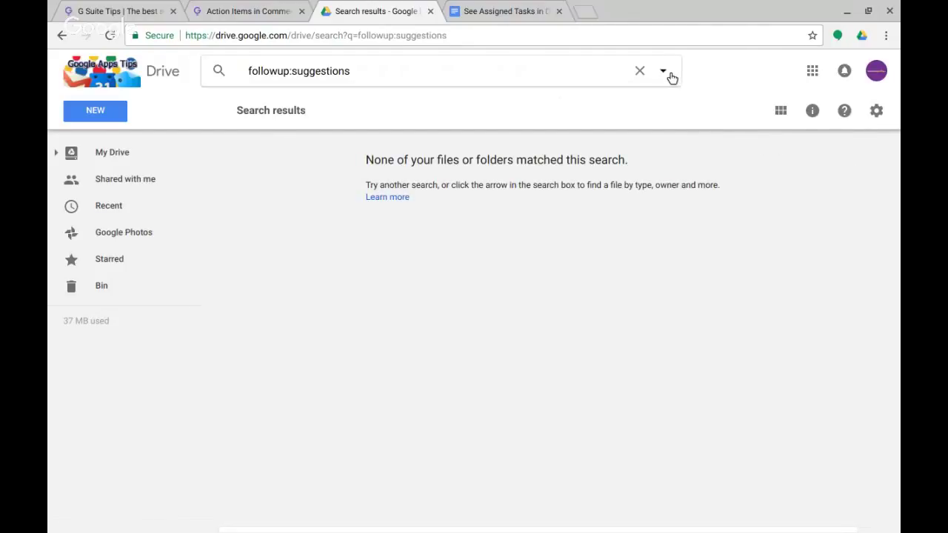
Search for files with action items only, listing See Assigned Tasks in Drive and Pitch
{"action": "left_click", "coordinate": [662, 71]}
{"action": "left_click", "coordinate": [355, 429]}
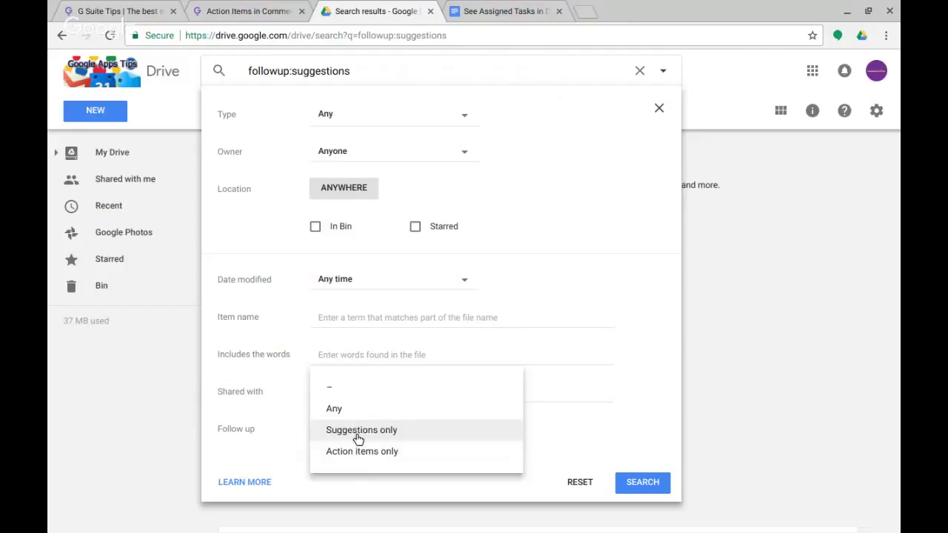
{"action": "left_click", "coordinate": [362, 451]}
{"action": "left_click", "coordinate": [654, 482]}
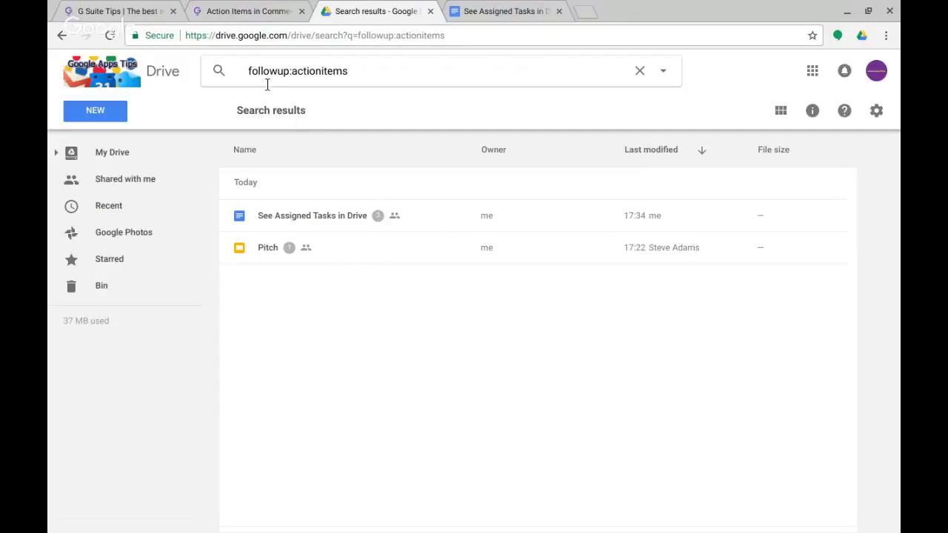
{"action": "left_click", "coordinate": [661, 71]}
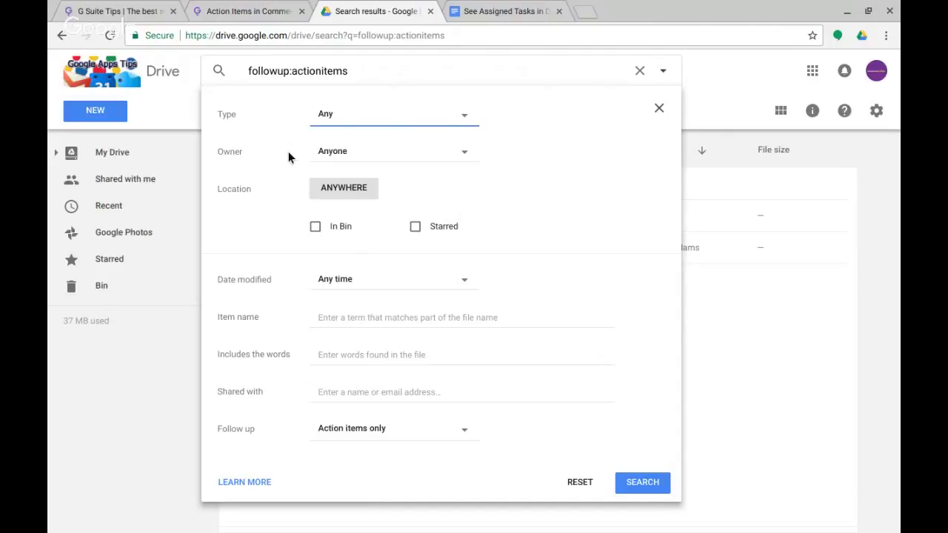
Search for presentations with any follow-up, leaving only Pitch in the results
{"action": "left_click", "coordinate": [467, 121]}
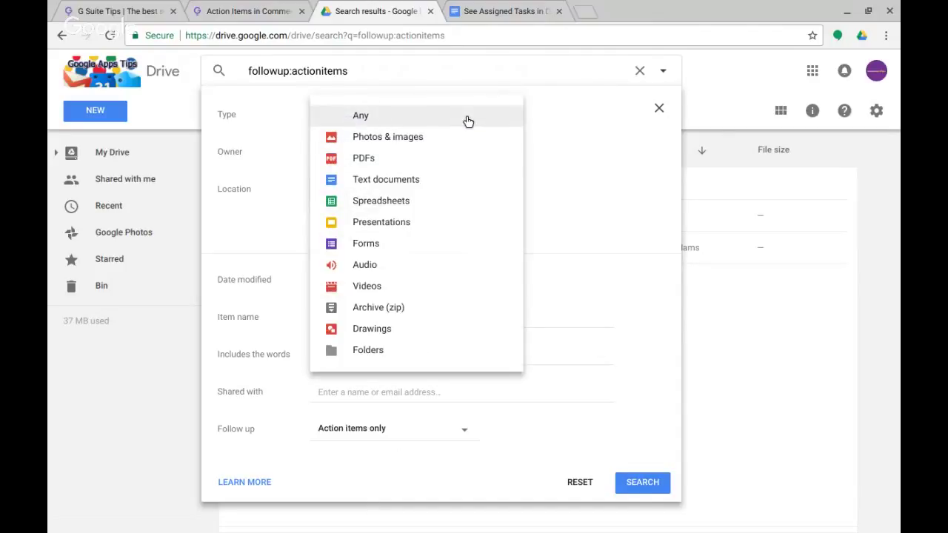
{"action": "left_click", "coordinate": [377, 224]}
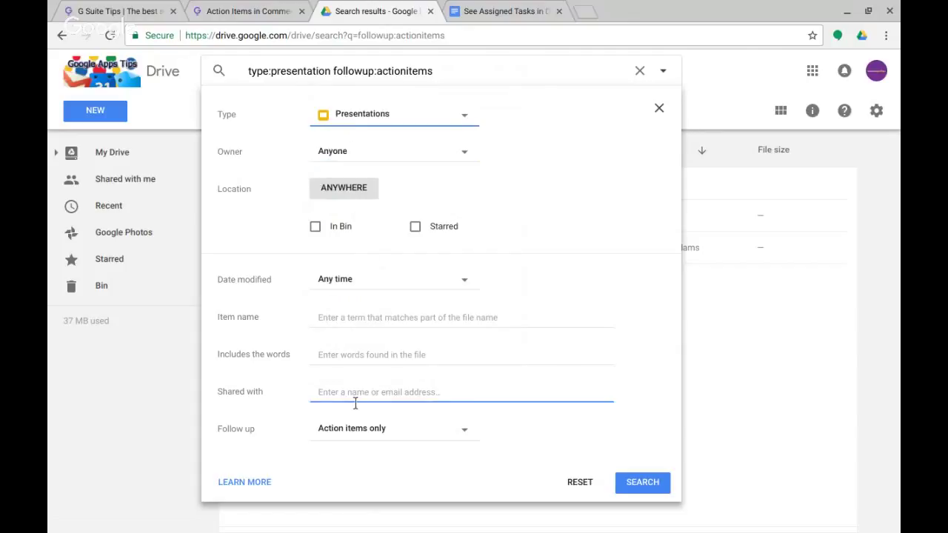
{"action": "left_click", "coordinate": [362, 425]}
{"action": "left_click", "coordinate": [338, 391]}
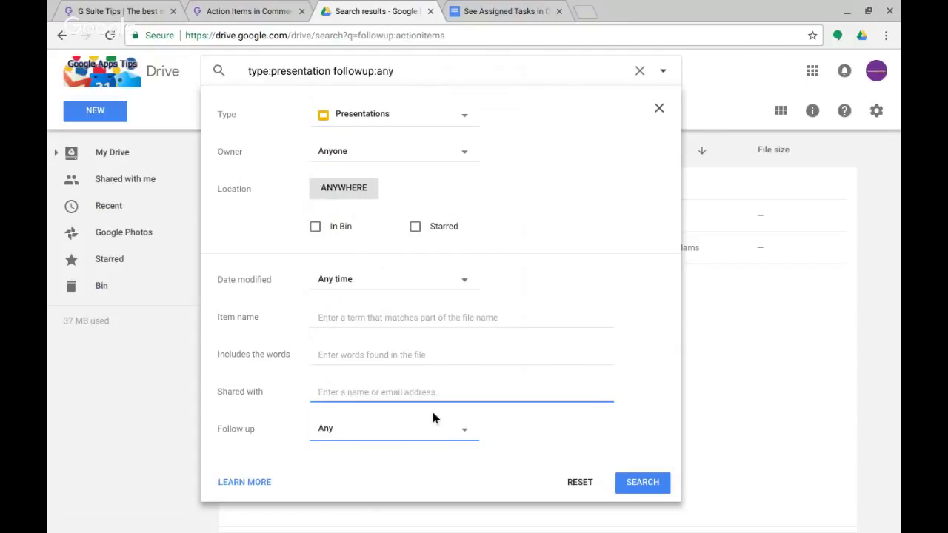
{"action": "left_click", "coordinate": [665, 482]}
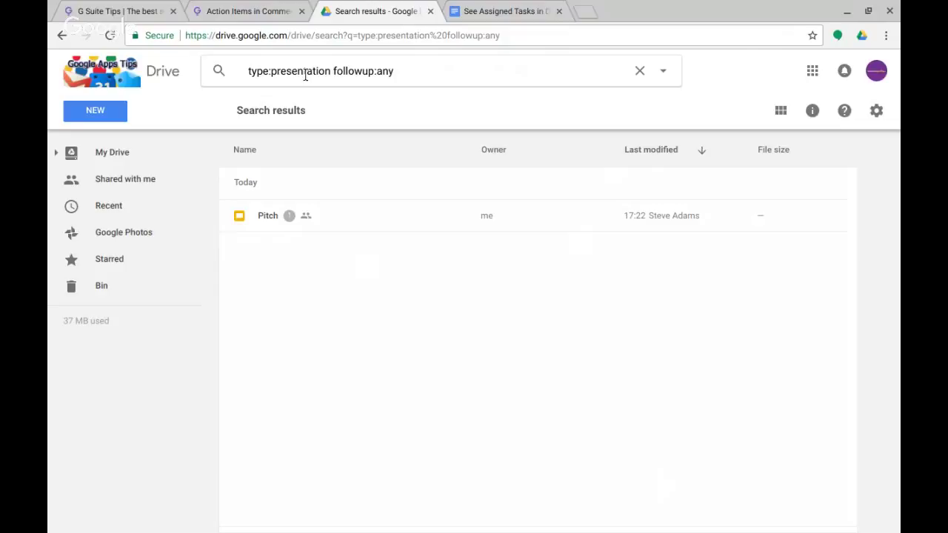
Return to the G Suite Tips home page at gsuitetips.com in its browser tab
{"action": "left_click", "coordinate": [97, 12]}
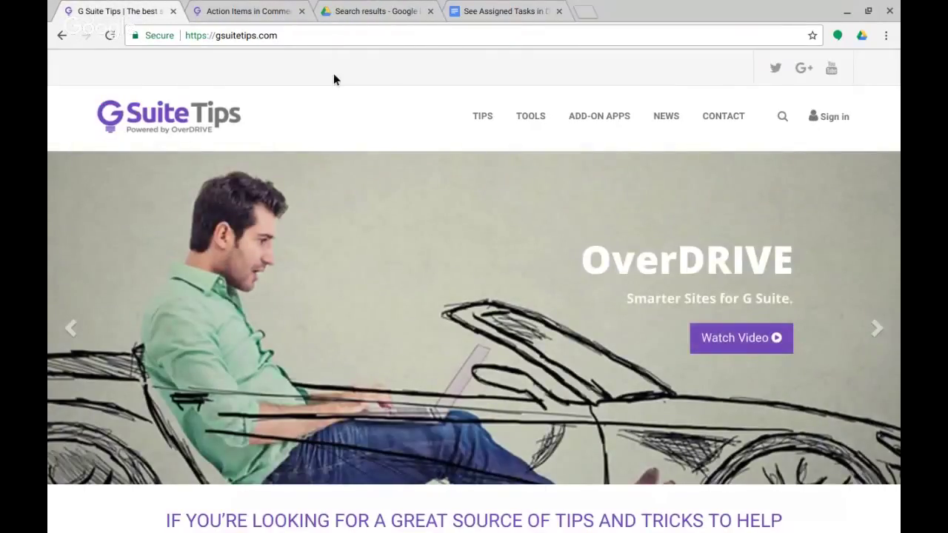